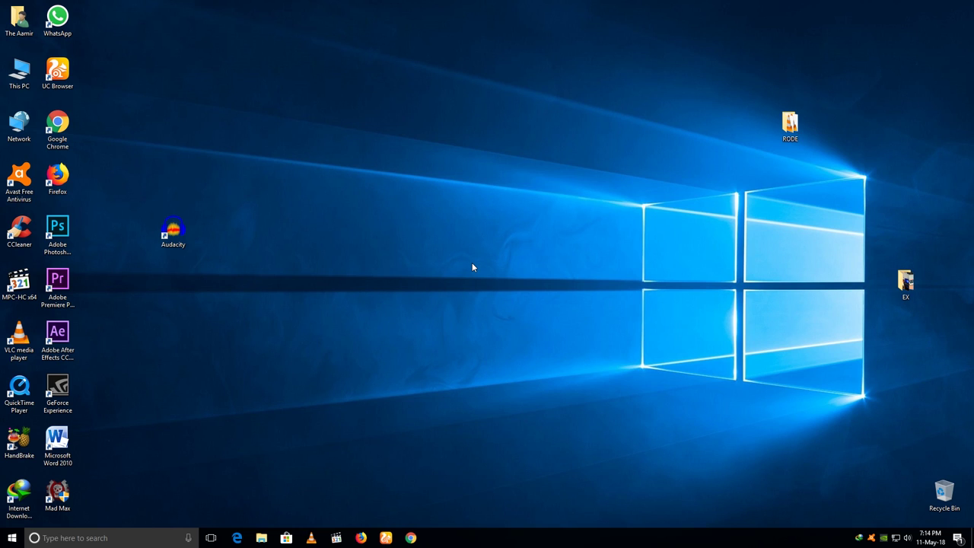
Step: Set the input level of the RODE NT-USB microphone to about 96% in the recording device settings
right_click(907, 539)
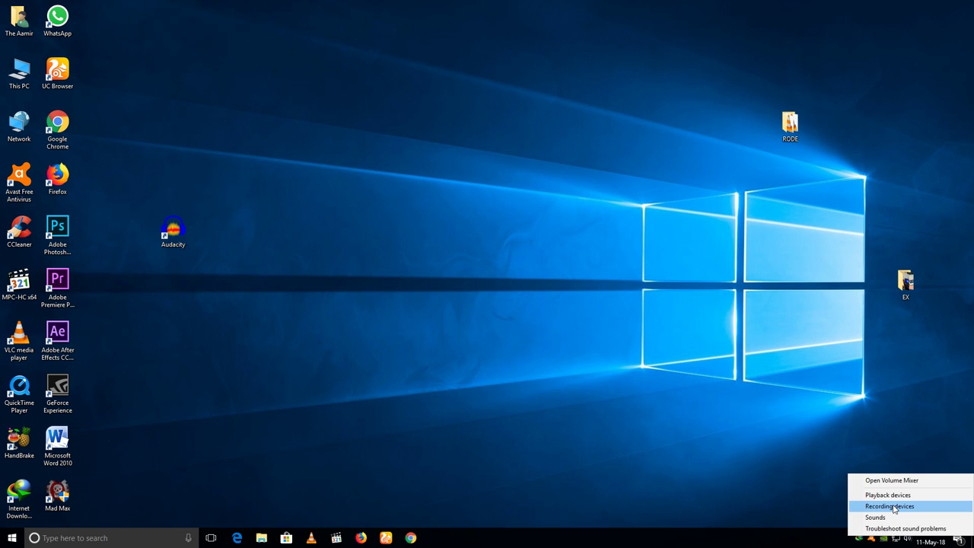
left_click(892, 506)
left_click_drag(224, 87, 504, 149)
left_click(478, 200)
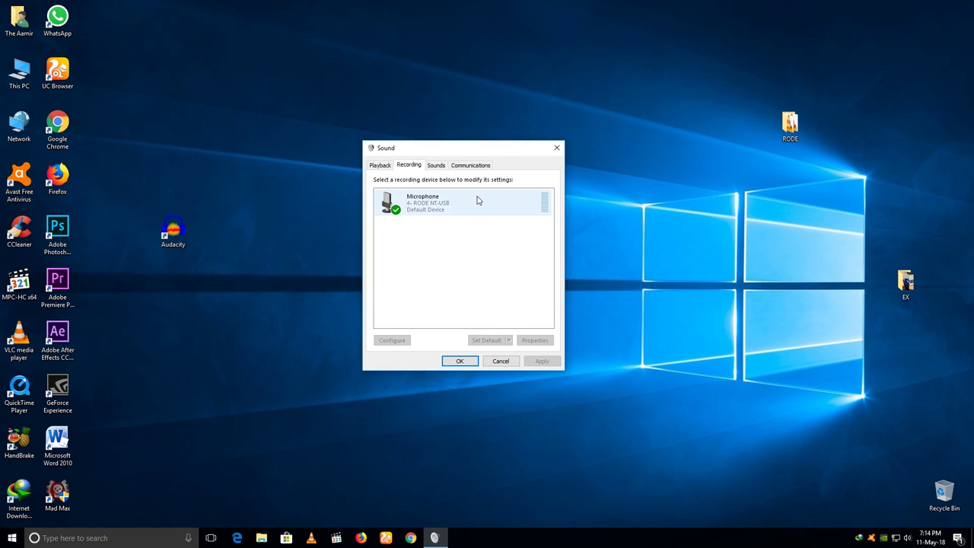
double_click(432, 201)
left_click_drag(472, 191, 684, 192)
left_click(653, 211)
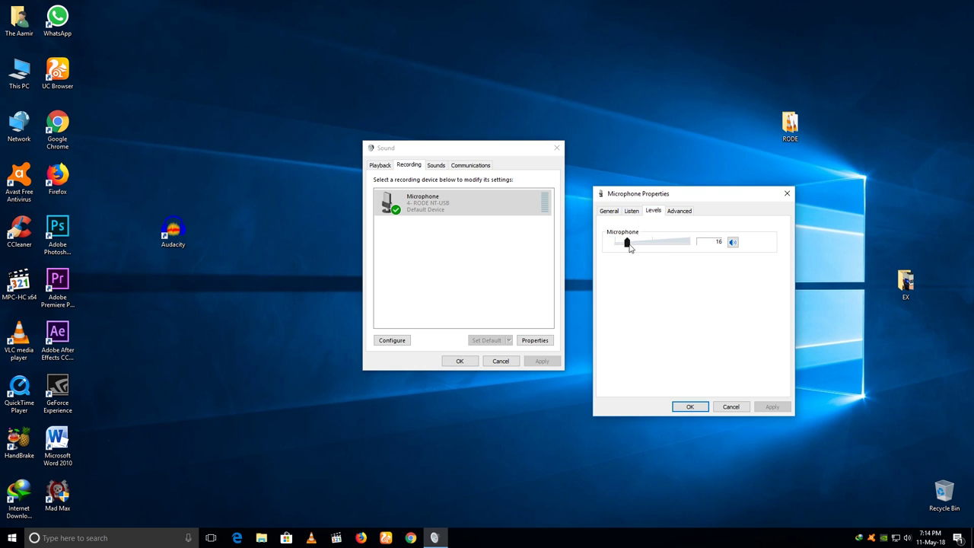
left_click_drag(689, 250, 691, 251)
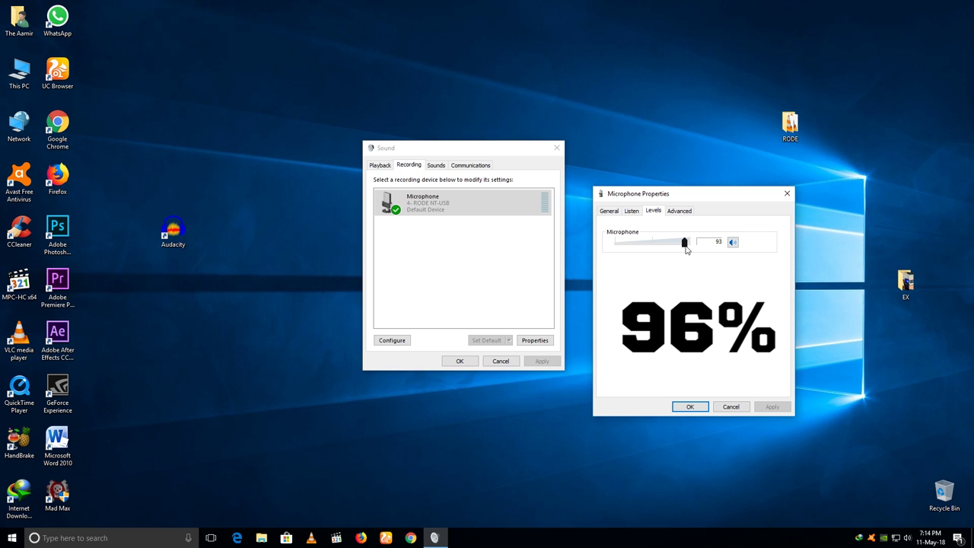
left_click(690, 407)
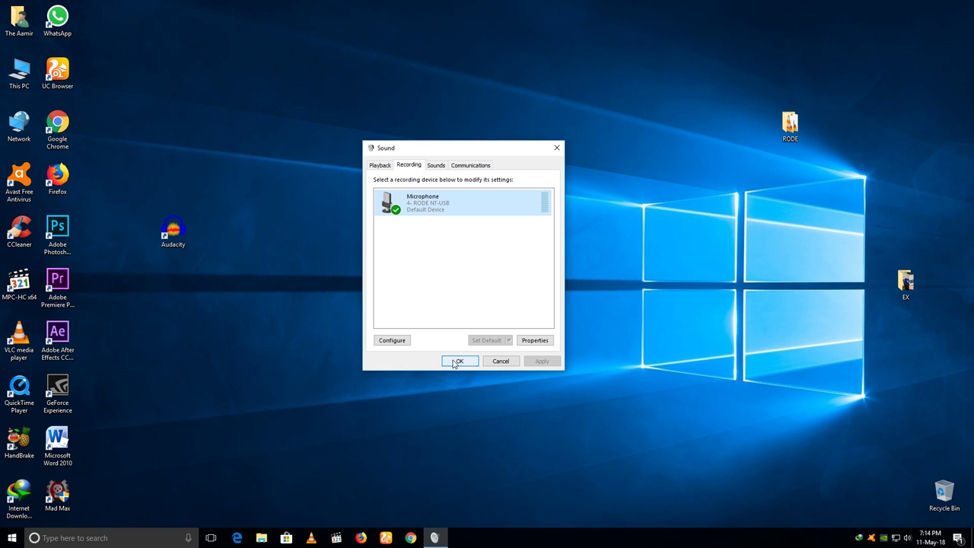
left_click(457, 362)
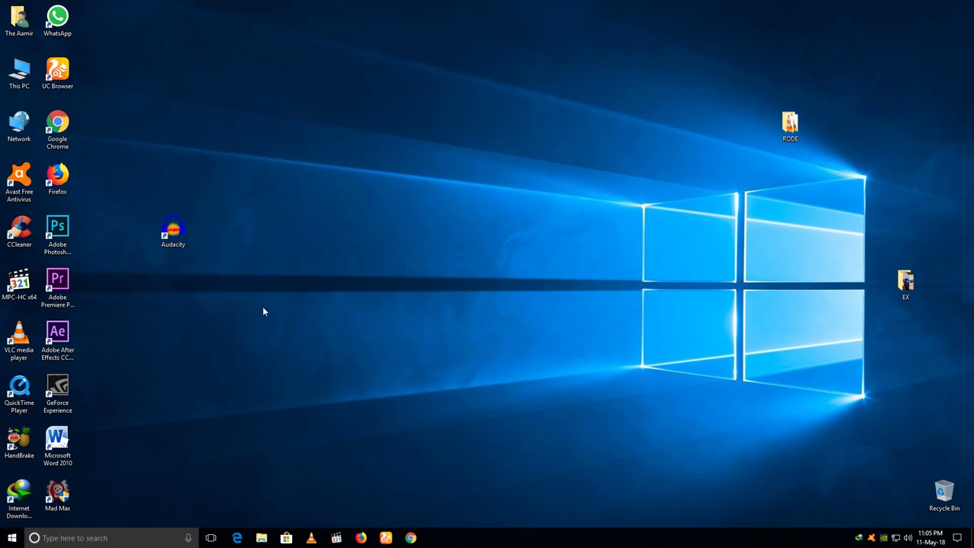
Step: Launch Audacity and move its window toward the middle of the desktop
double_click(175, 240)
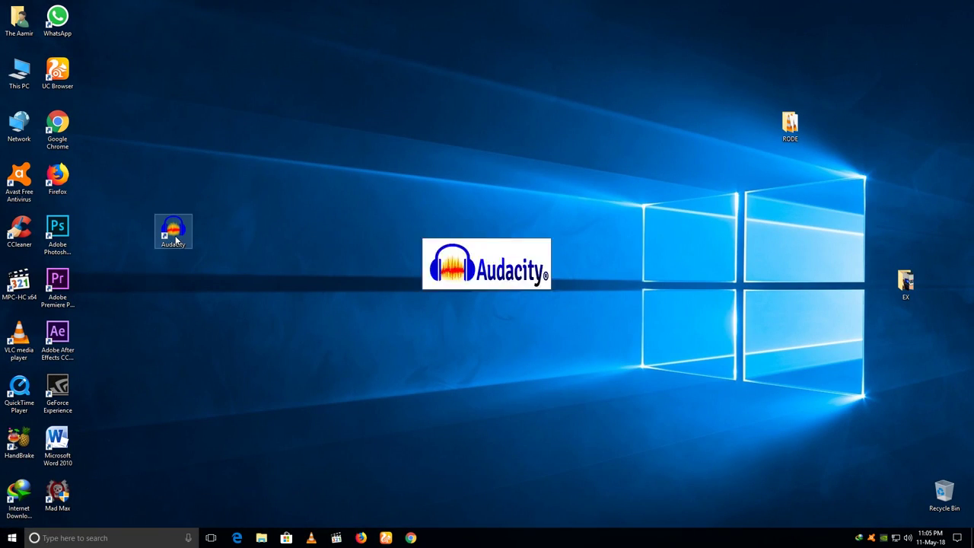
left_click_drag(361, 72, 493, 84)
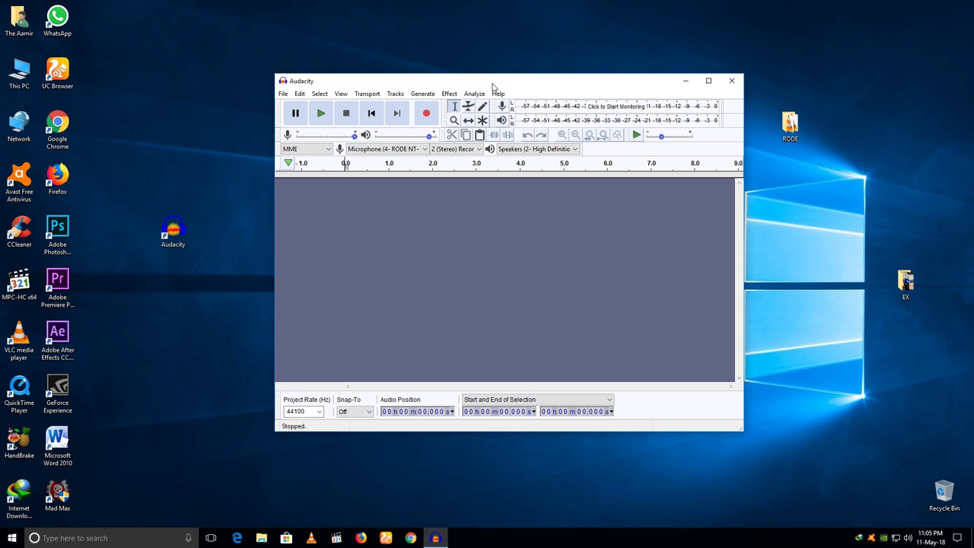
left_click_drag(494, 86, 486, 93)
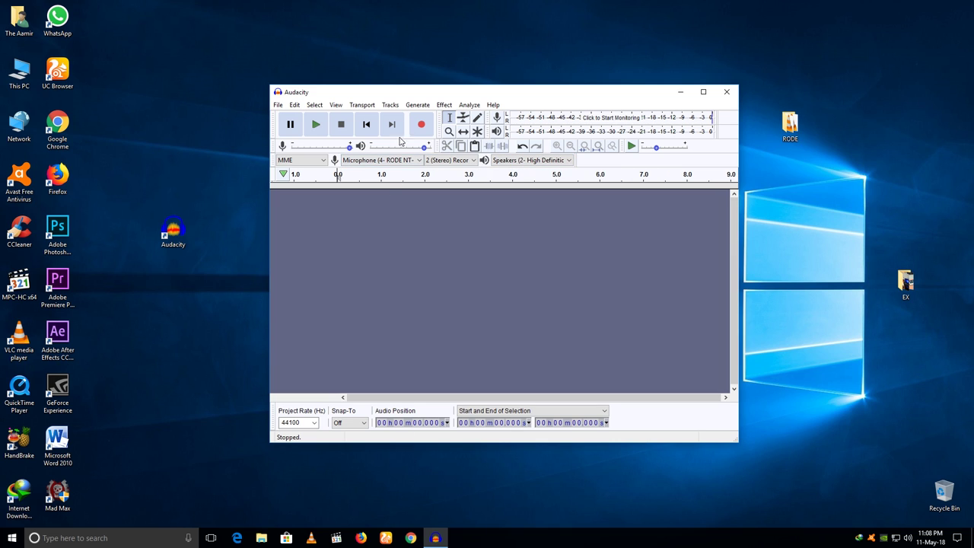
Step: Record a voice take of about 14 seconds with a few seconds of silence at the end, and play it back
left_click(423, 127)
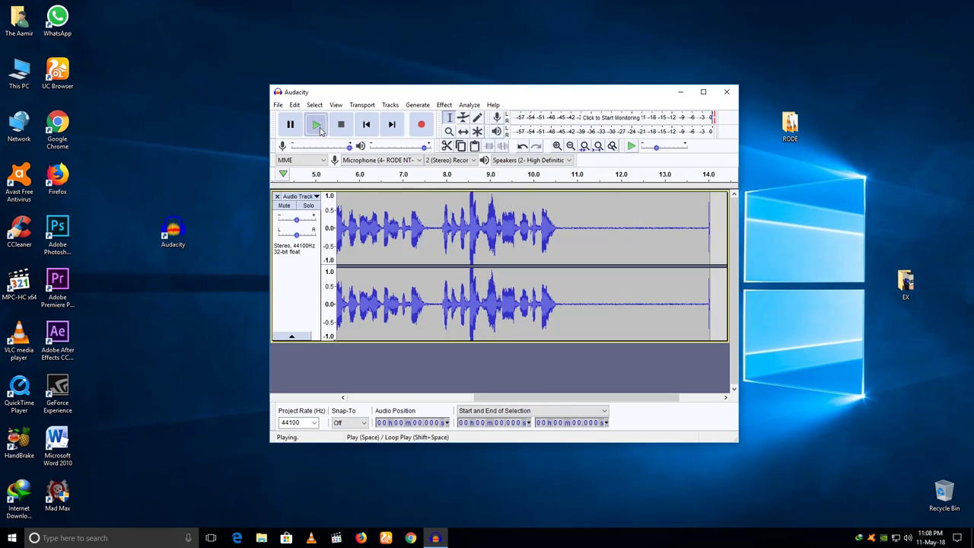
key("space")
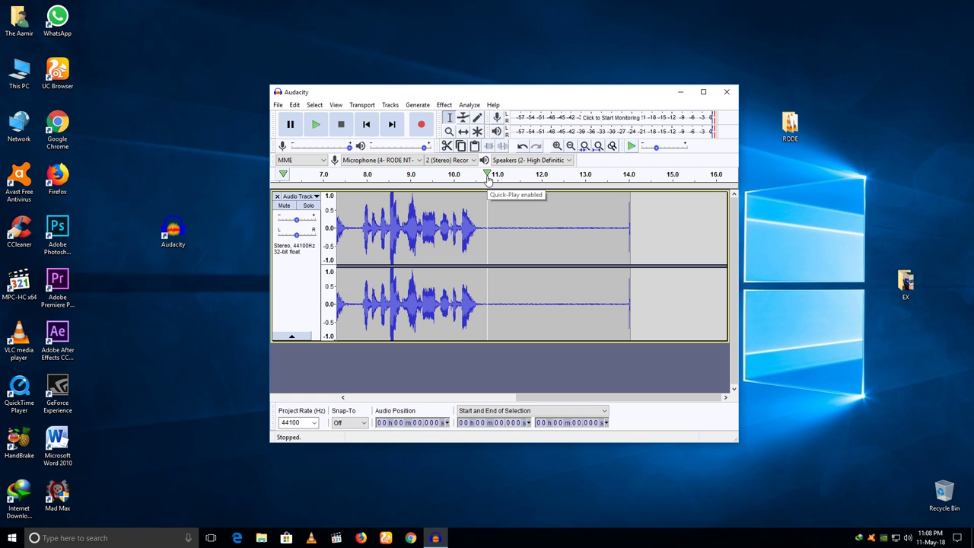
left_click(486, 175)
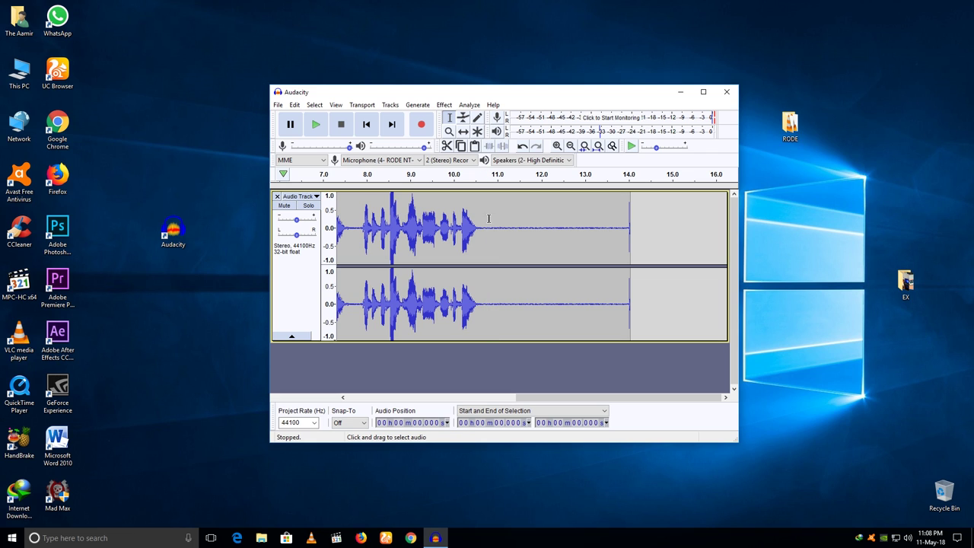
Step: Capture a Noise Reduction profile from the silent stretch between about 10.8 and 13.9 seconds
left_click_drag(488, 208, 624, 215)
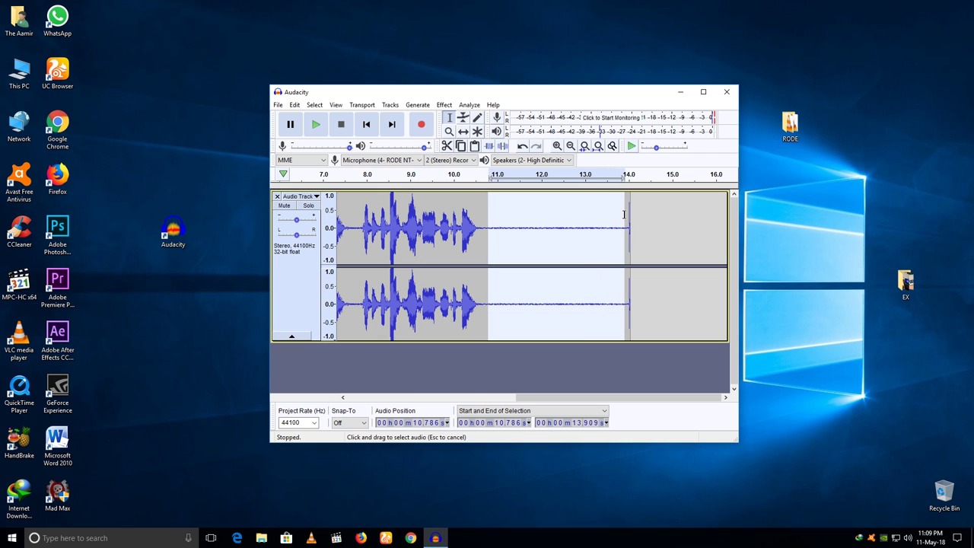
left_click(445, 105)
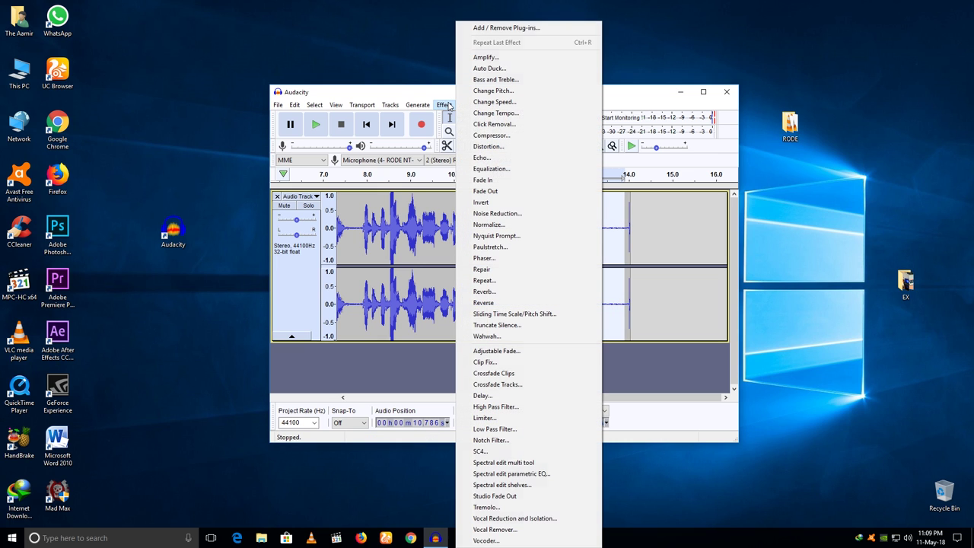
left_click(507, 220)
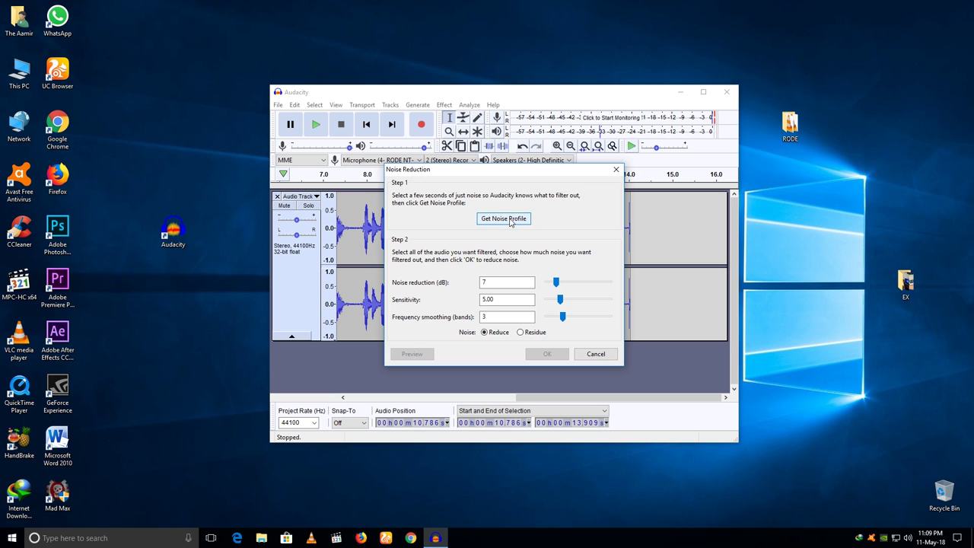
left_click(509, 219)
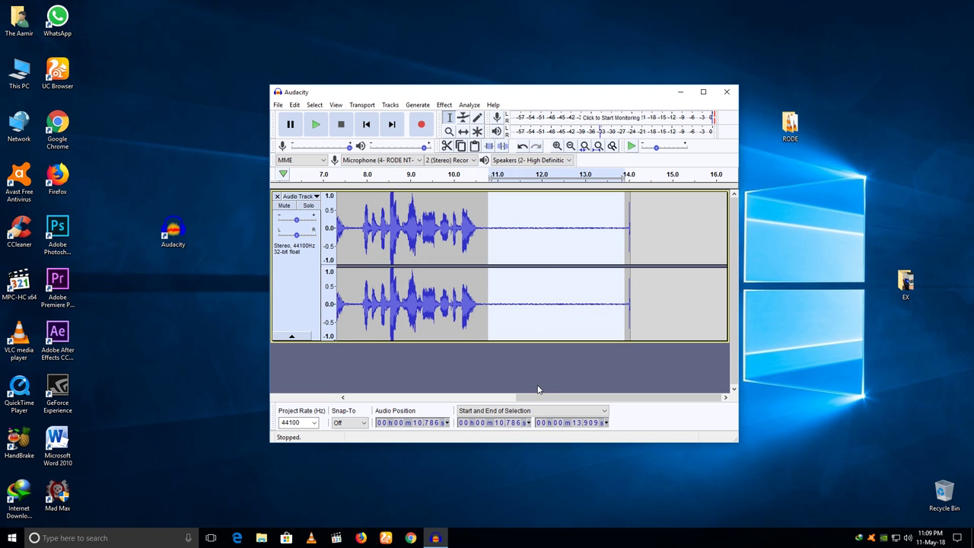
Step: Apply Noise Reduction to the entire recording and play back the cleaned track
key("ctrl+a")
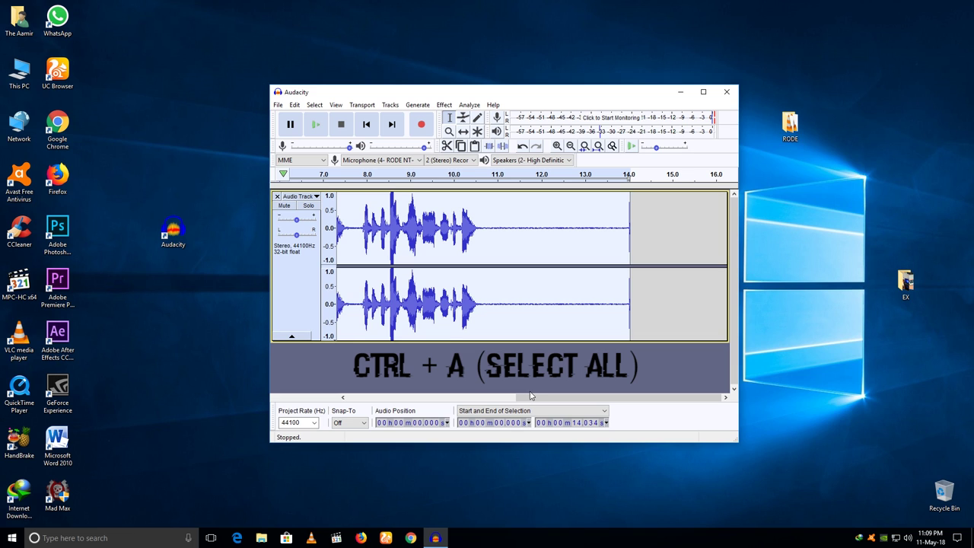
key("ctrl+r")
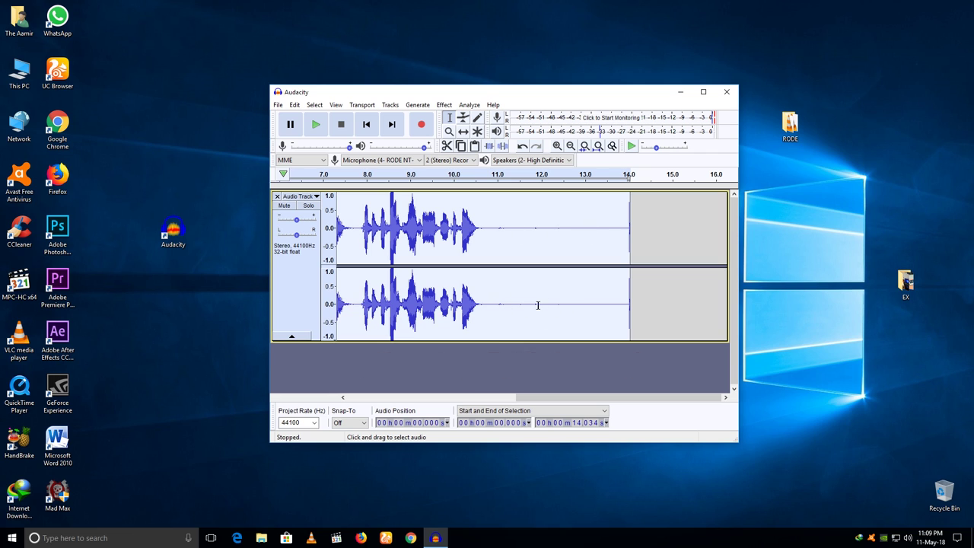
left_click(315, 124)
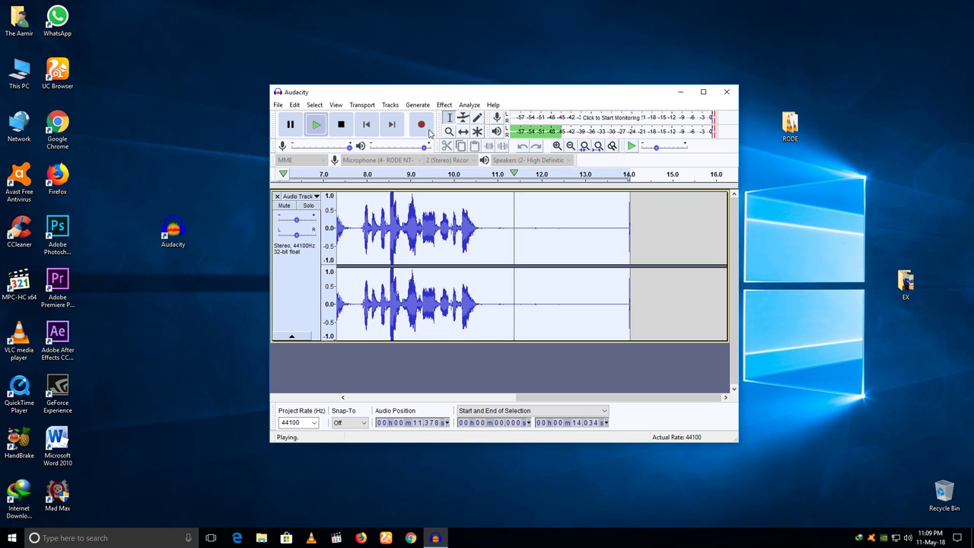
left_click(344, 128)
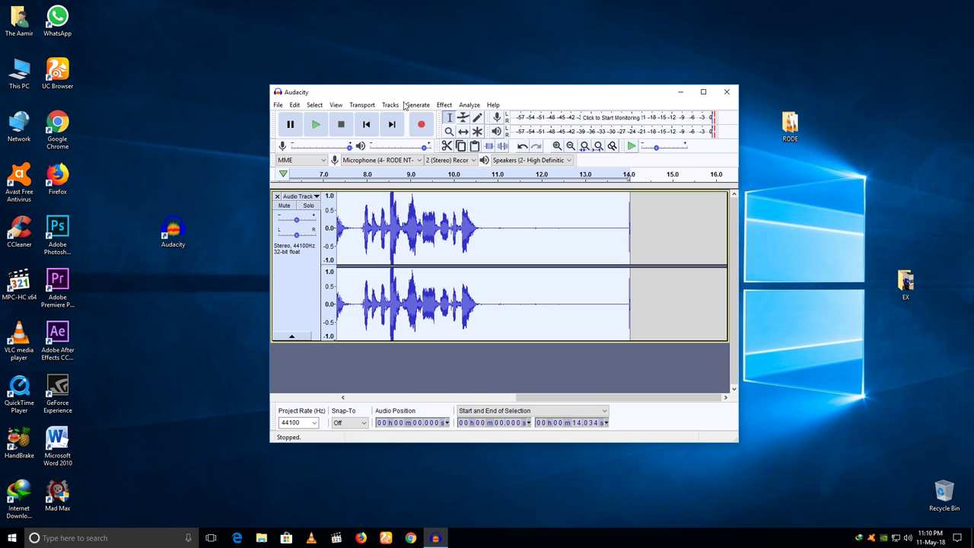
left_click_drag(516, 96, 502, 58)
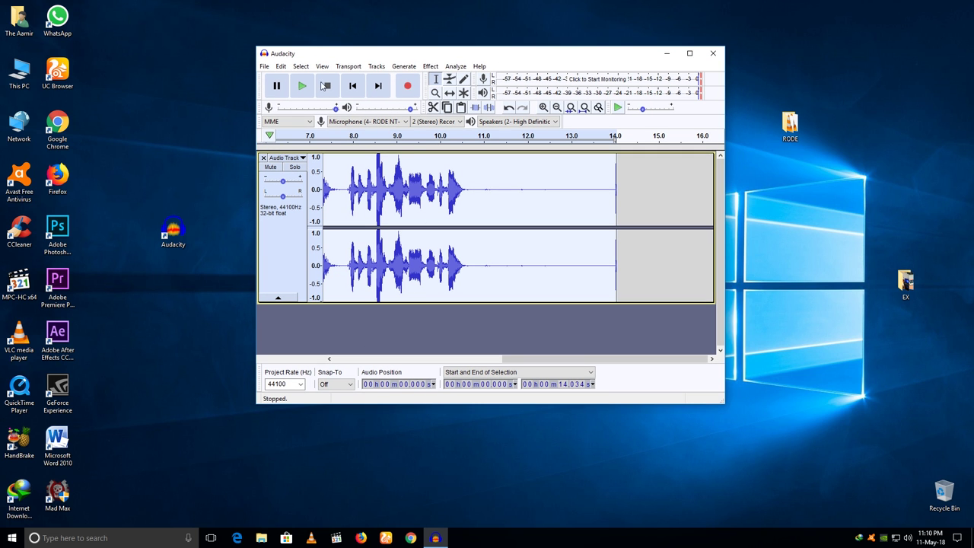
left_click(264, 66)
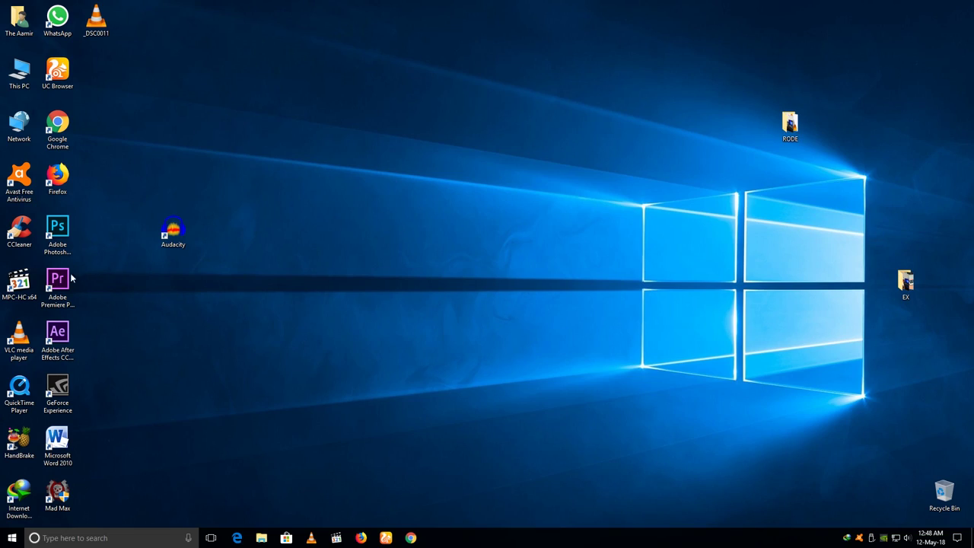
Step: Move the Adobe Premiere Pro CC 2017 shortcut beside the Audacity one on the desktop and launch Premiere Pro
left_click_drag(65, 283, 263, 223)
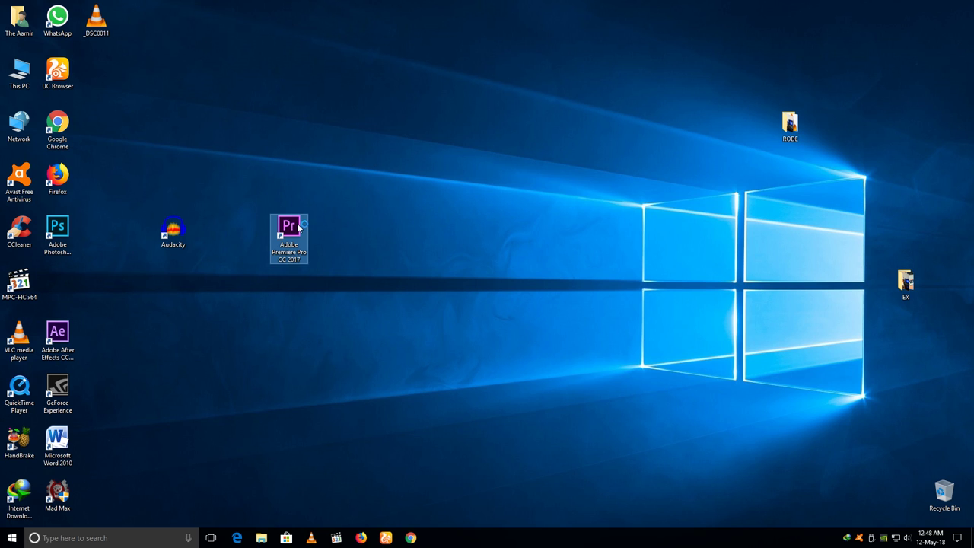
double_click(299, 228)
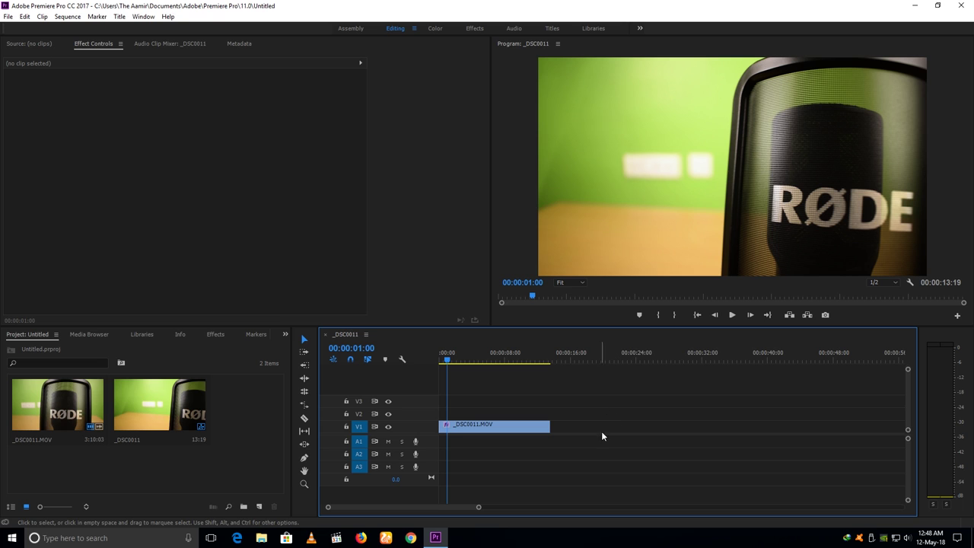
Step: Check the default audio input device in the preferences and enable muting input during timeline recording
left_click(25, 17)
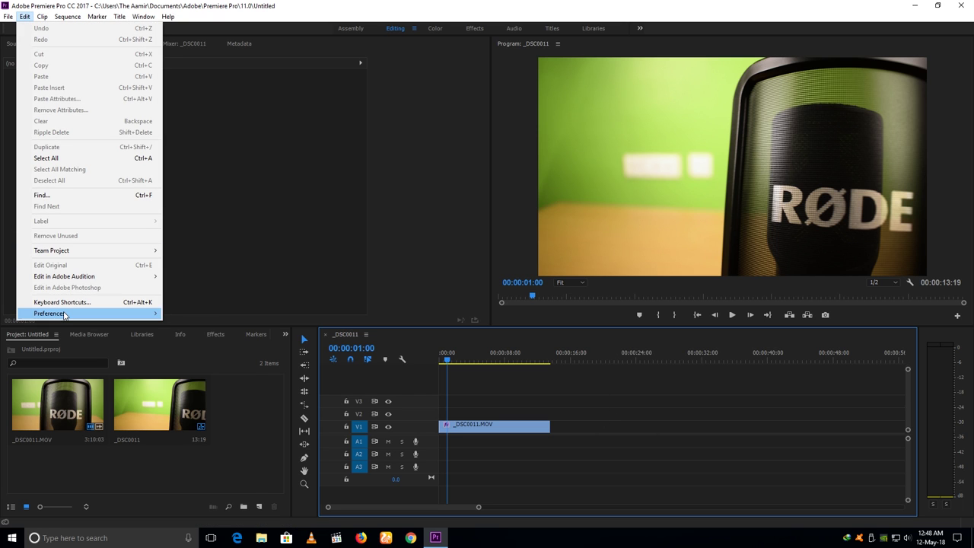
mouse_move(65, 315)
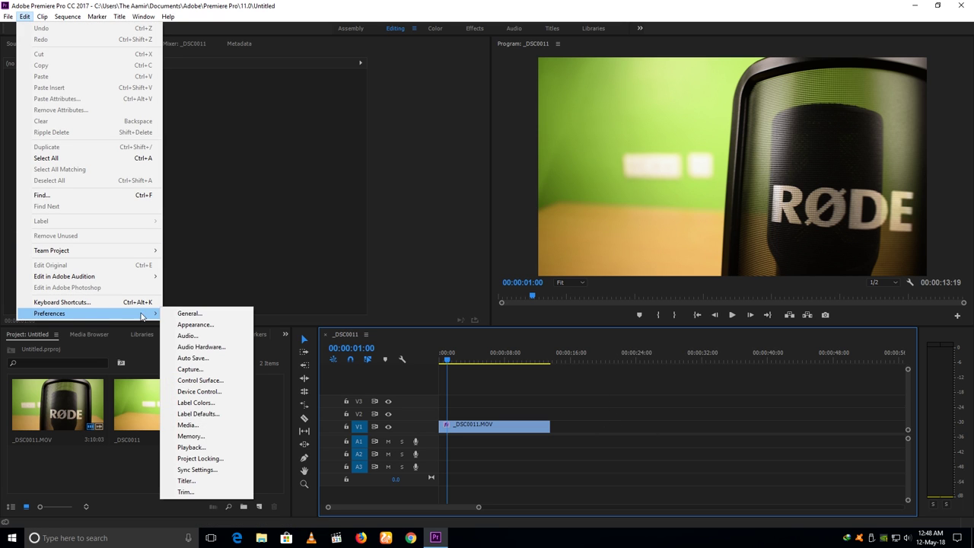
left_click(193, 348)
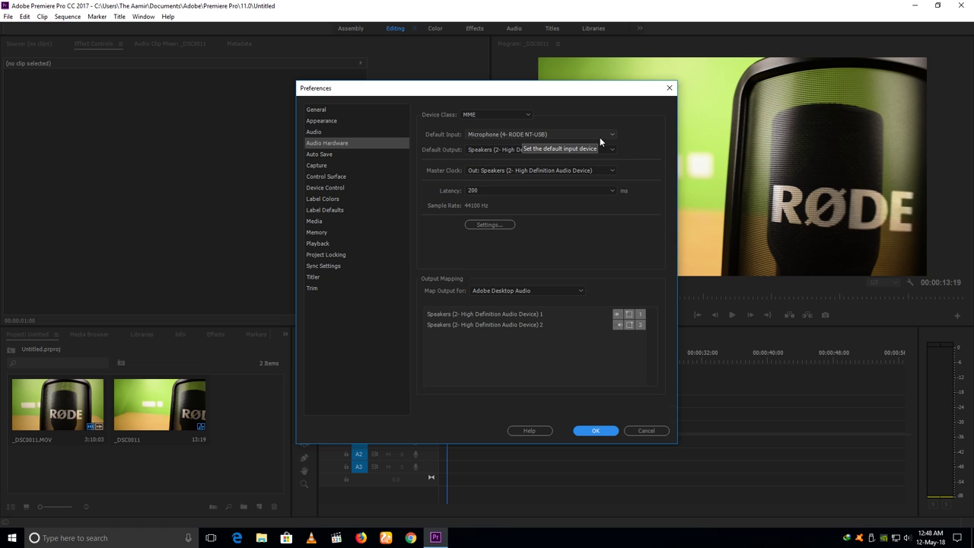
left_click(315, 132)
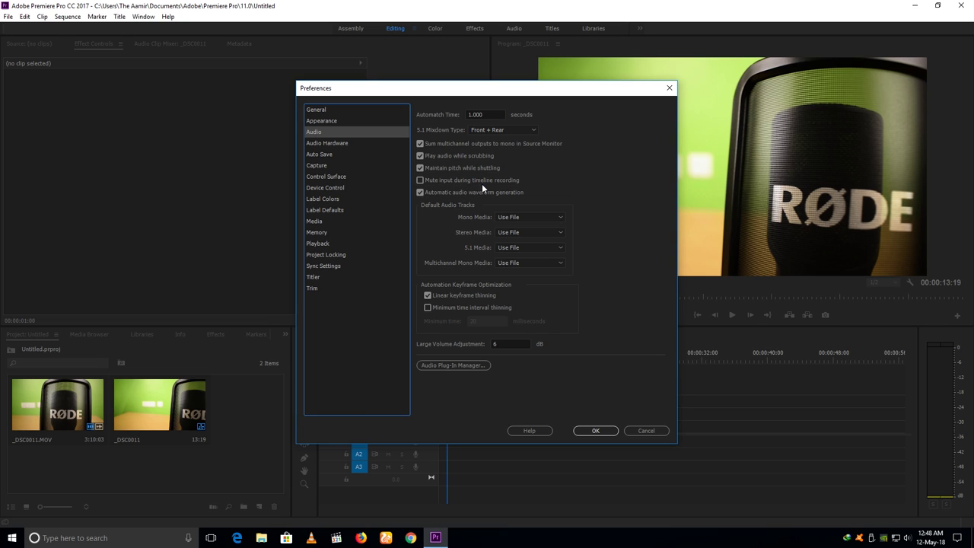
left_click(420, 180)
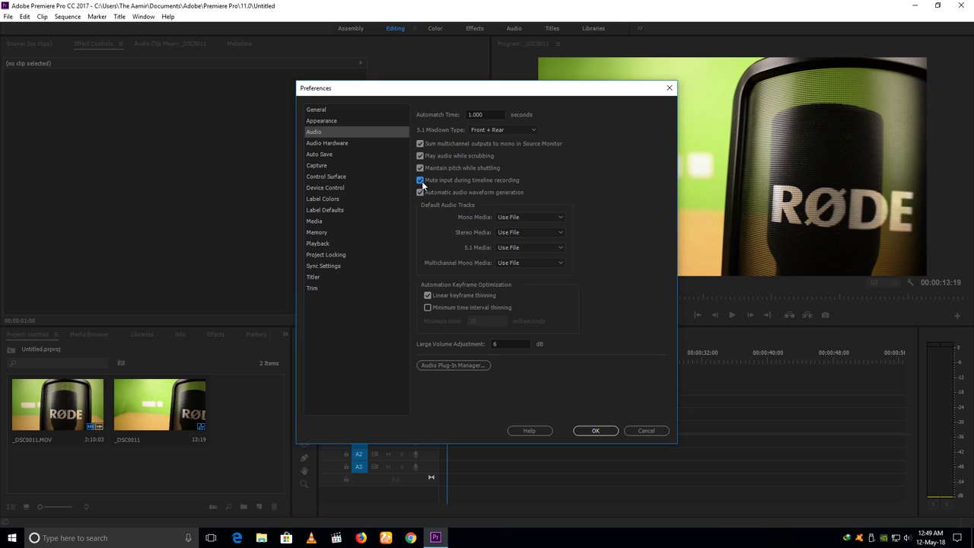
left_click(593, 431)
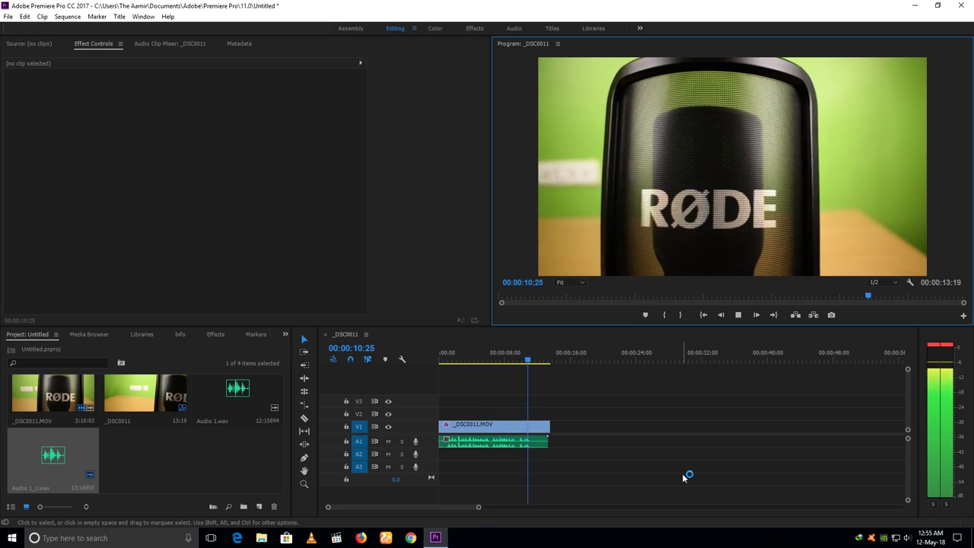
Step: Shift the voice-over clip on A1 to end with the video and trim it to run from about 1 to 12 seconds
left_click(537, 442)
left_click(584, 453)
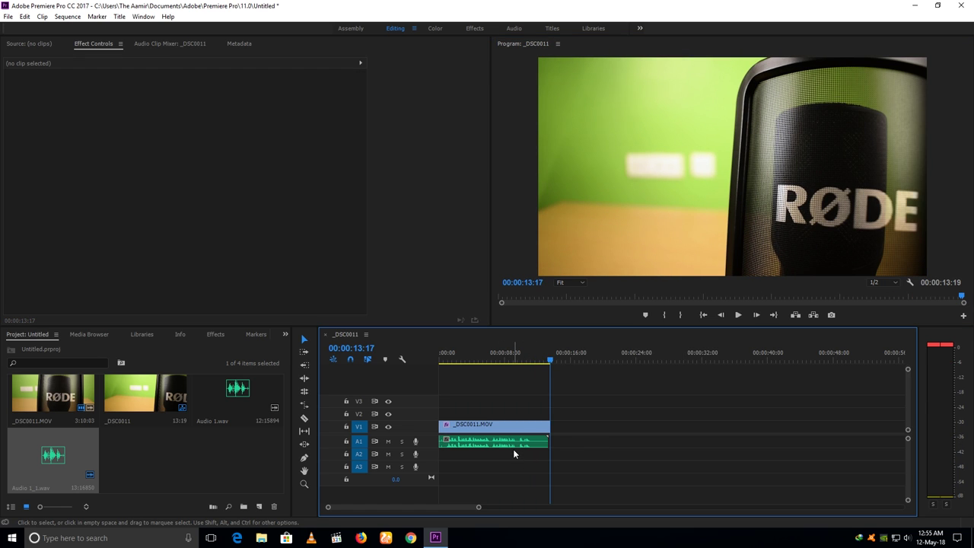
mouse_move(477, 442)
left_mouse_down()
mouse_move(506, 444)
mouse_move(486, 443)
left_mouse_up()
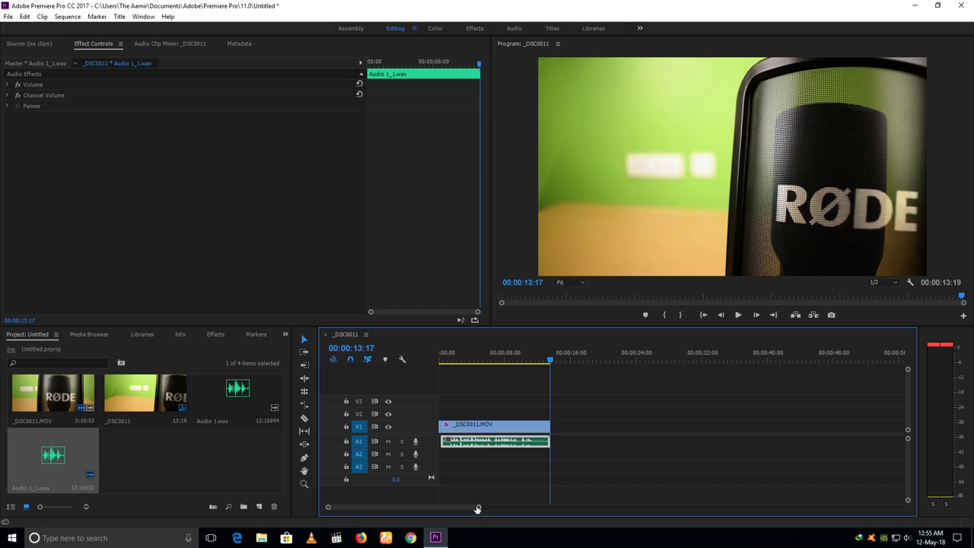
mouse_move(462, 510)
left_mouse_down()
mouse_move(441, 510)
mouse_move(465, 508)
left_mouse_up()
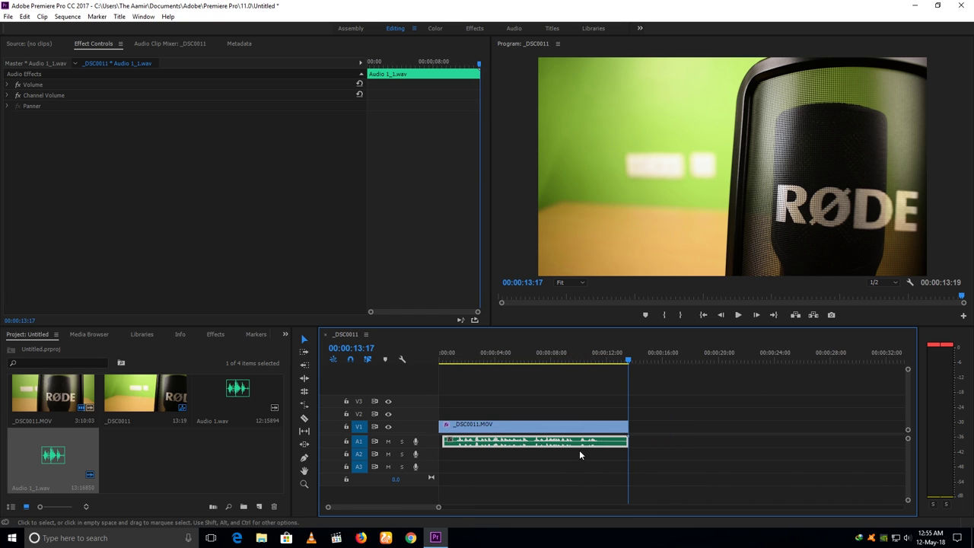
left_click_drag(625, 442, 605, 441)
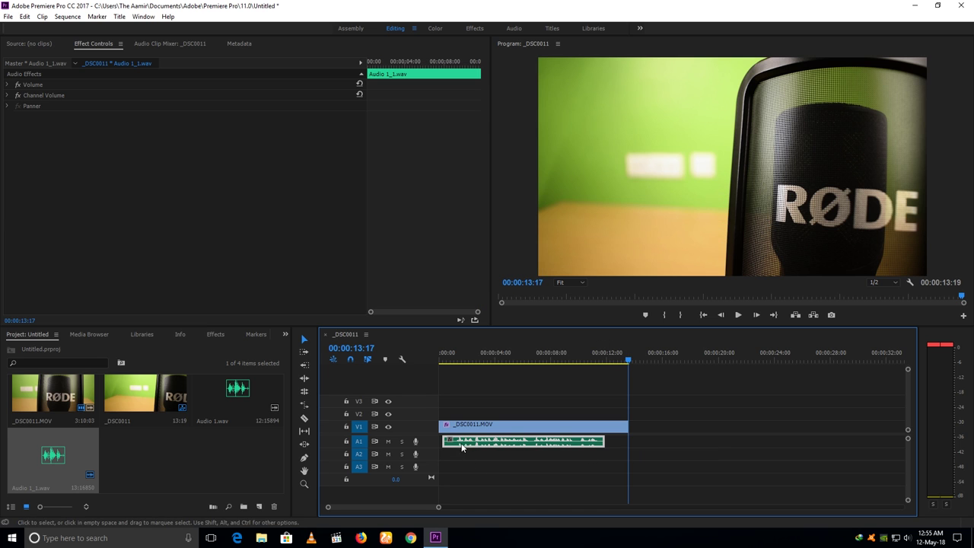
left_click_drag(444, 441, 454, 441)
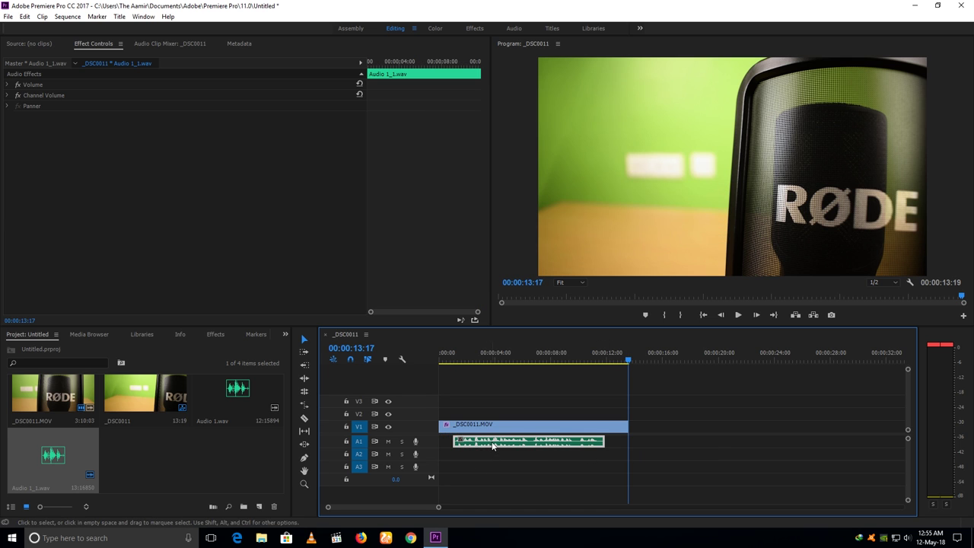
Step: Trim the end of the _DSC0011.MOV clip on V1 to 00:00:11:13 and align the voice-over's end with it
left_click_drag(624, 424, 597, 424)
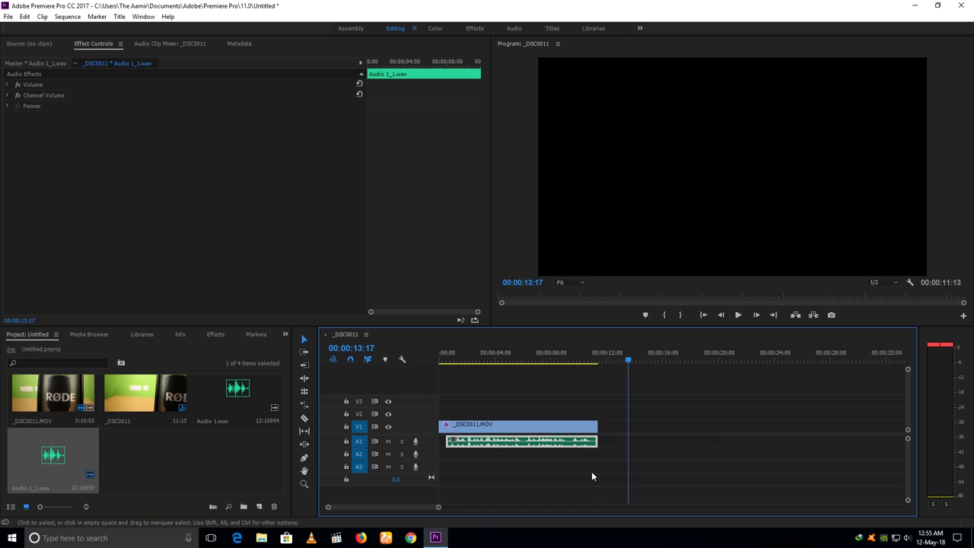
left_click(591, 471)
Step: Adjust the audio gain of the voice-over clip on A1 by 5 dB and play the sequence from the beginning
left_click(560, 442)
right_click(573, 442)
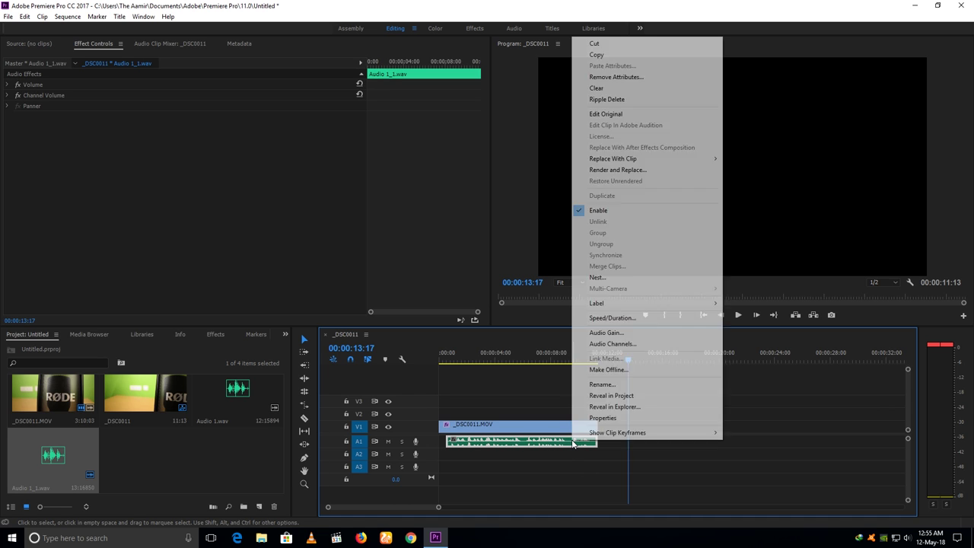
left_click(645, 336)
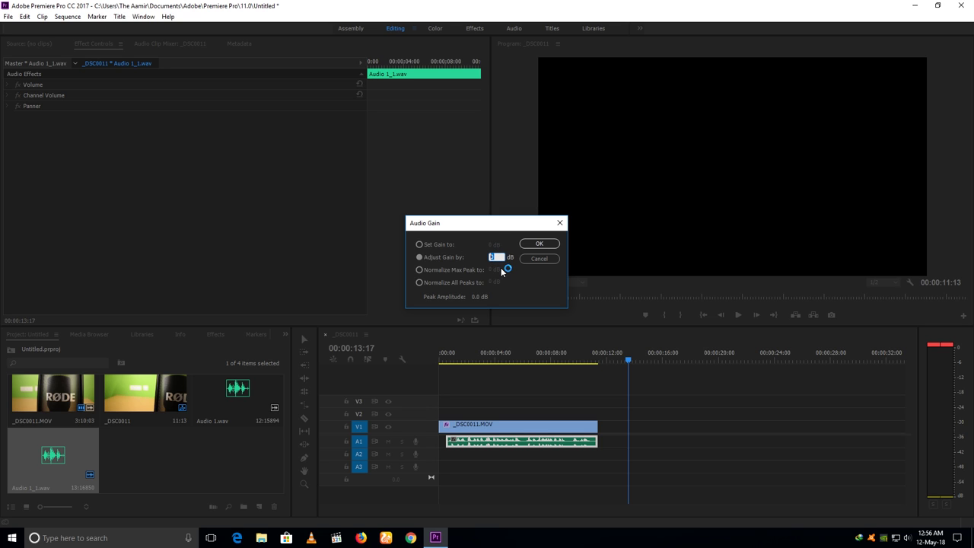
type("5")
left_click(537, 245)
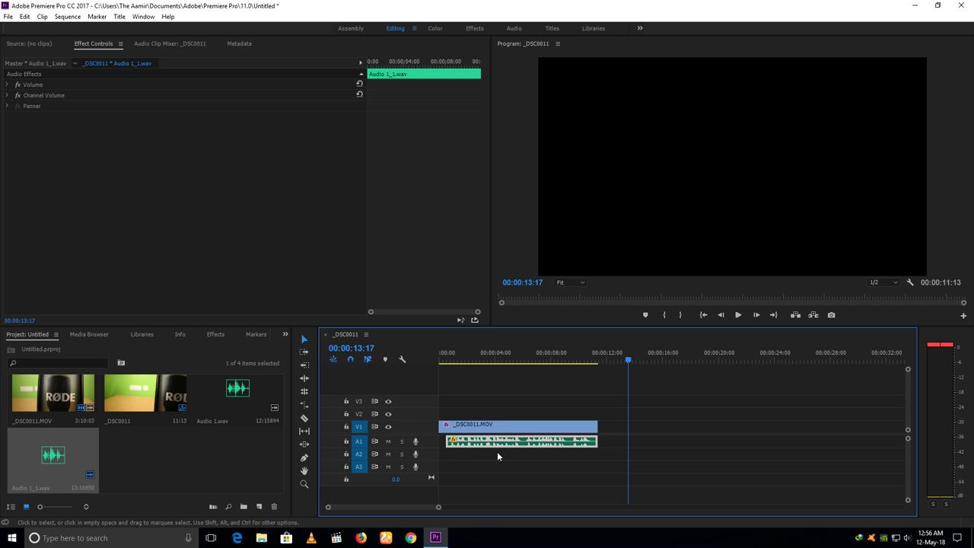
key("Home")
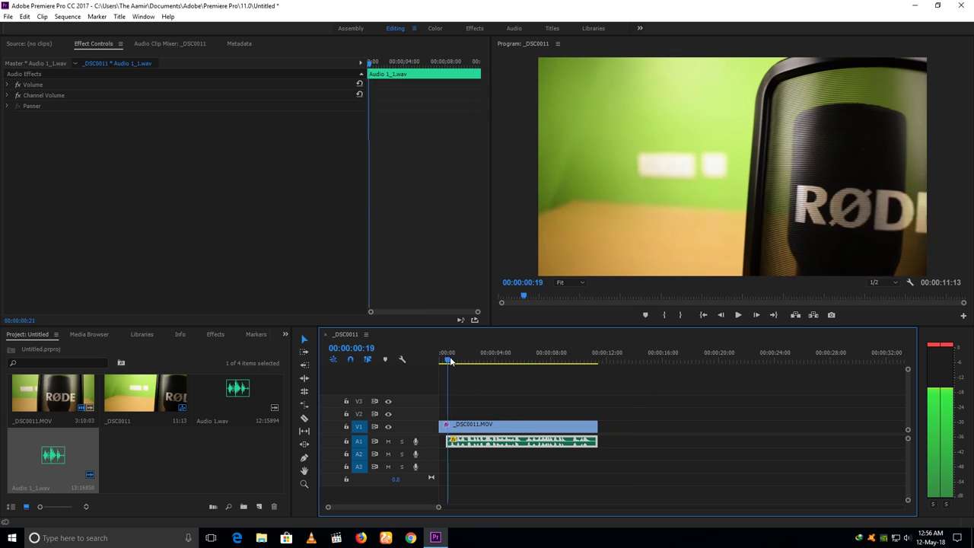
left_click(738, 318)
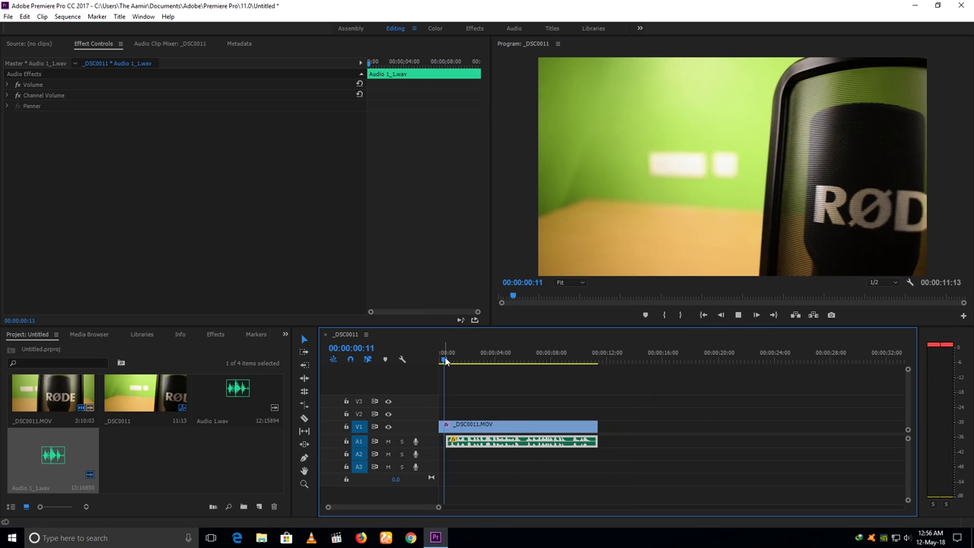